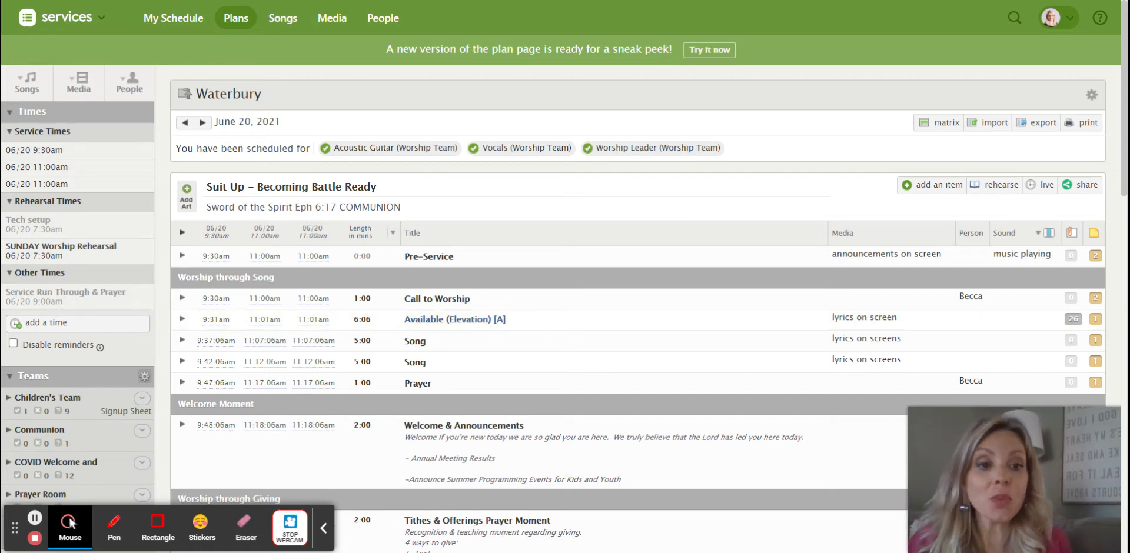
drag(1013, 448, 853, 275)
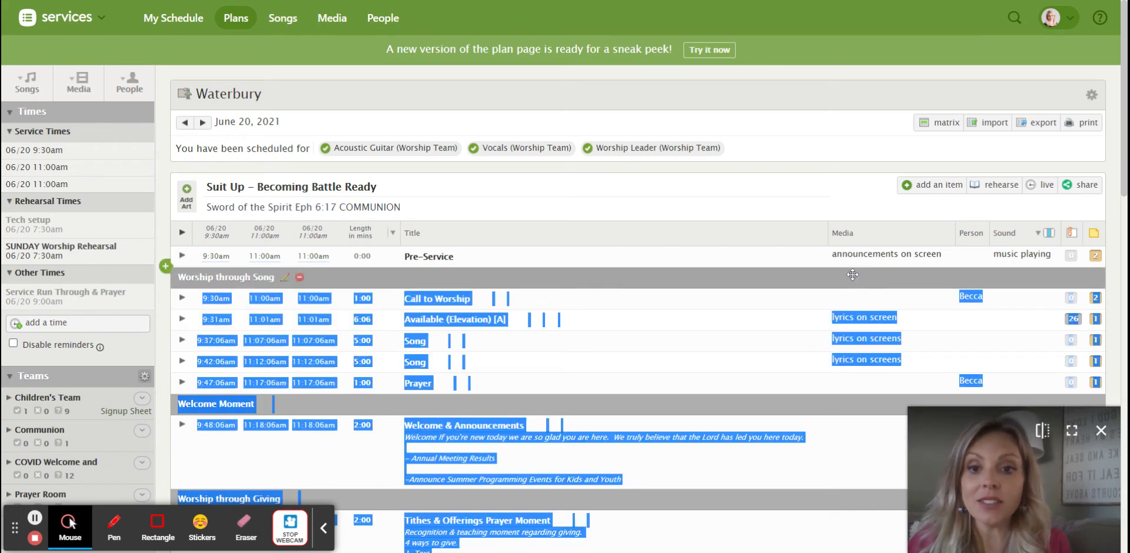
click(856, 12)
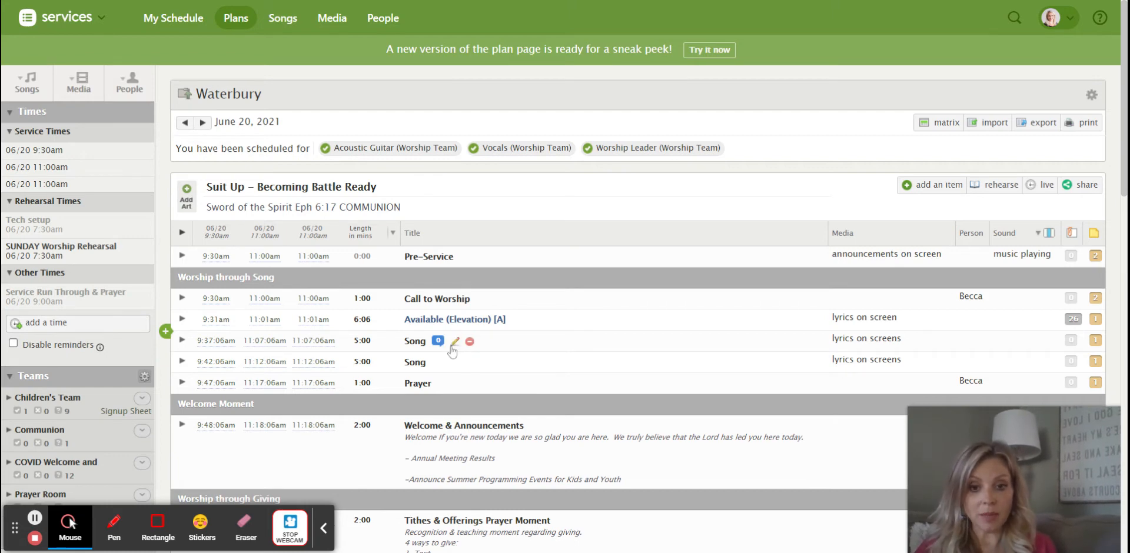
Start linking a song to the first blank Song item under Worship through Song, filtering the list to WHCC Top 50 List Spring 2021
click(455, 342)
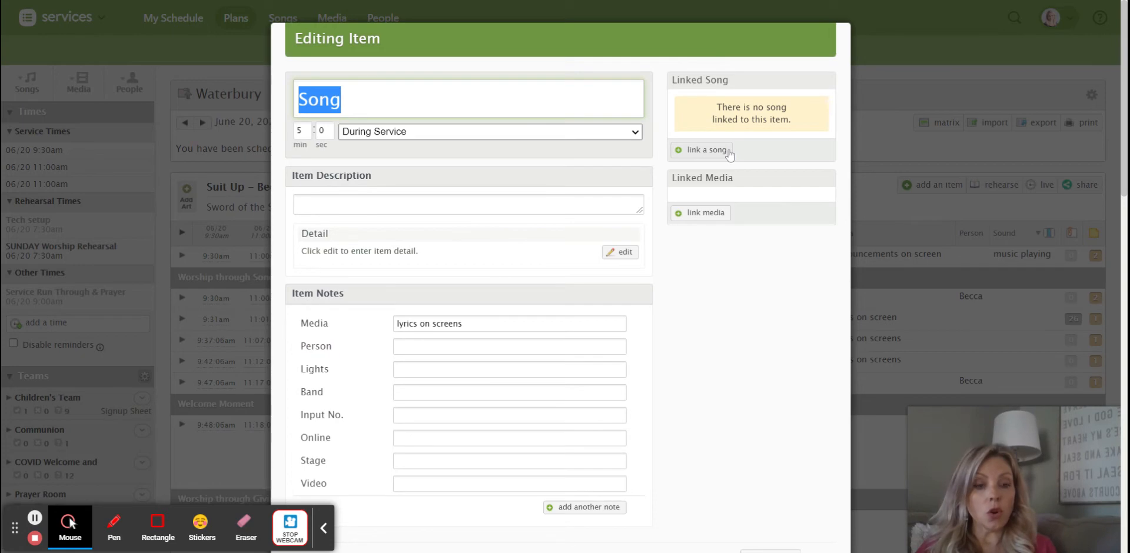
click(711, 155)
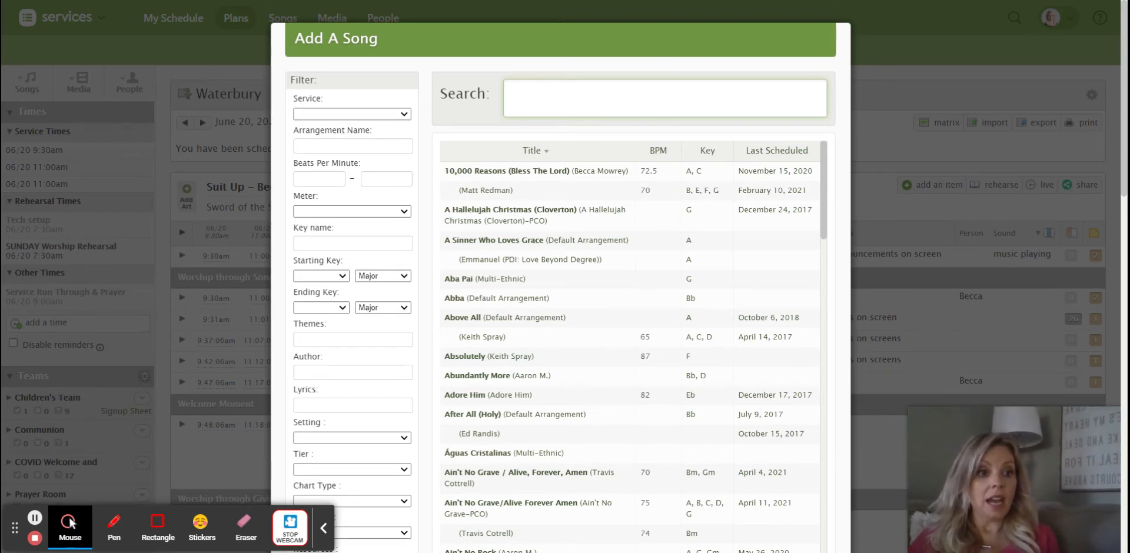
scroll(546, 356, down, 6)
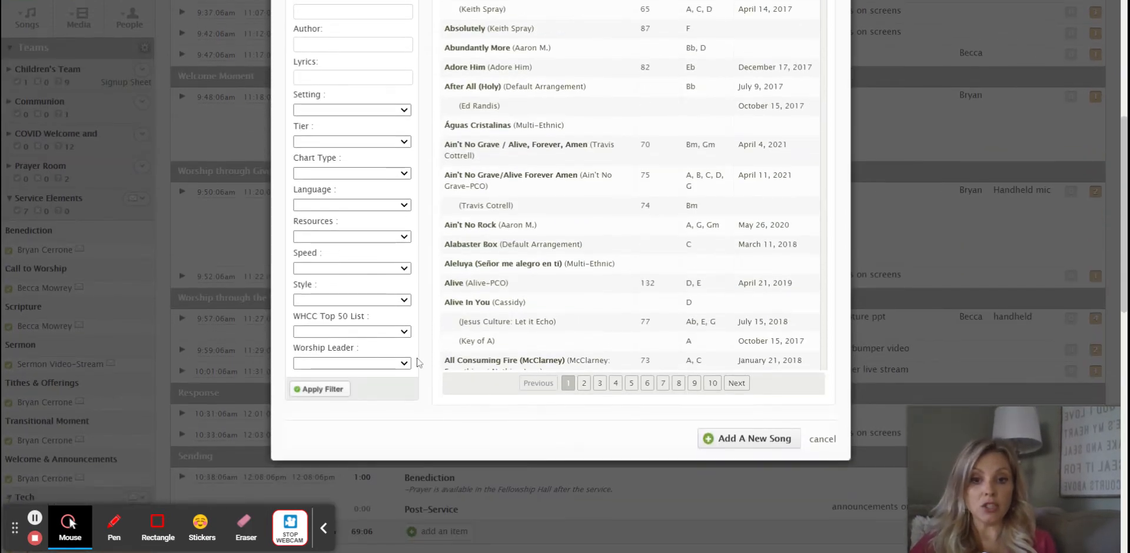
click(405, 339)
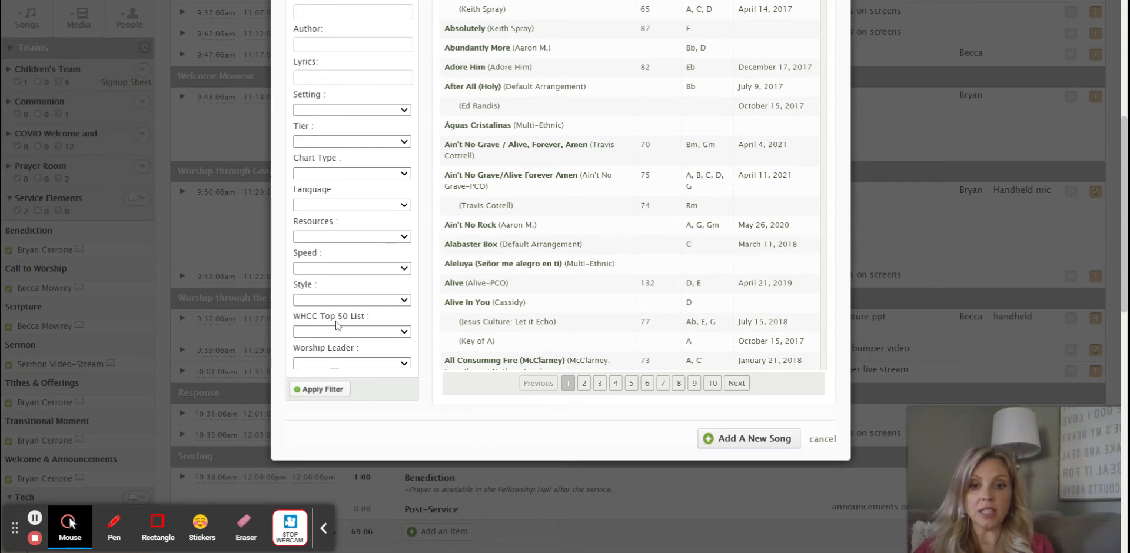
click(405, 333)
click(384, 412)
click(323, 389)
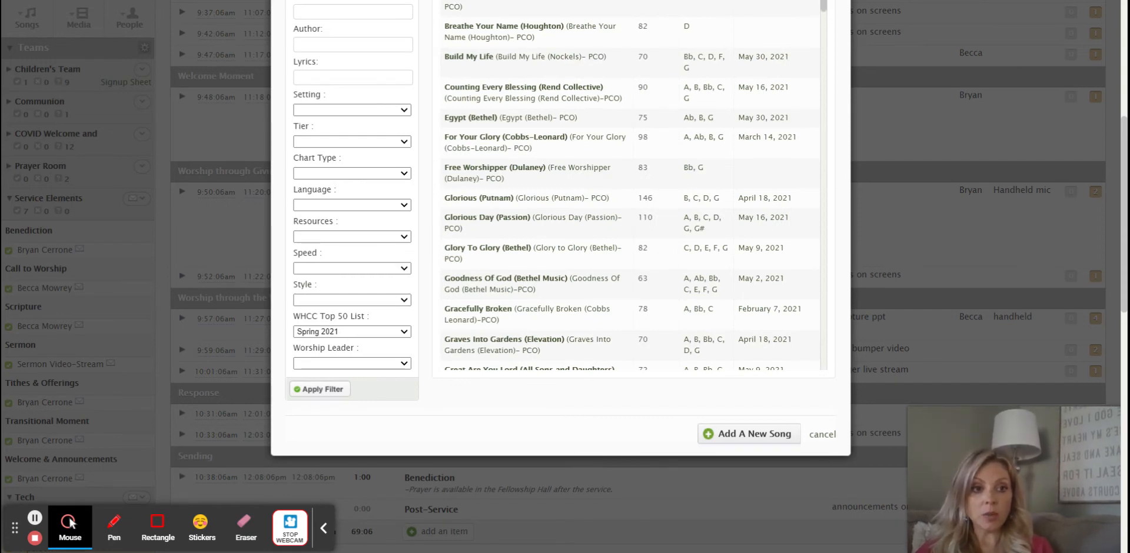
Link See A Victory (Elevation Worship) from the filtered song list to the plan item
drag(1125, 249, 1125, 211)
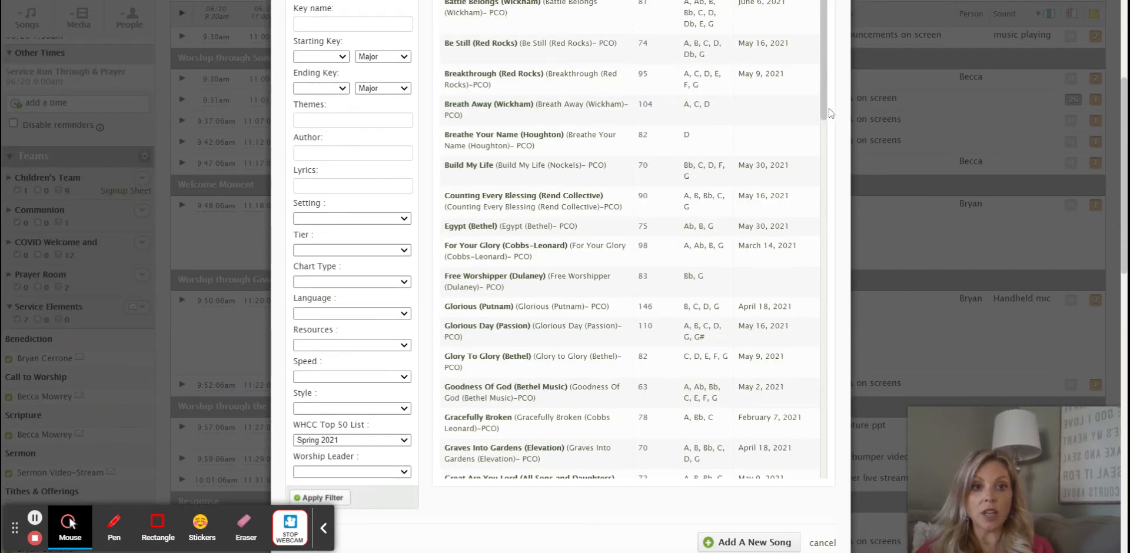
drag(827, 109, 824, 286)
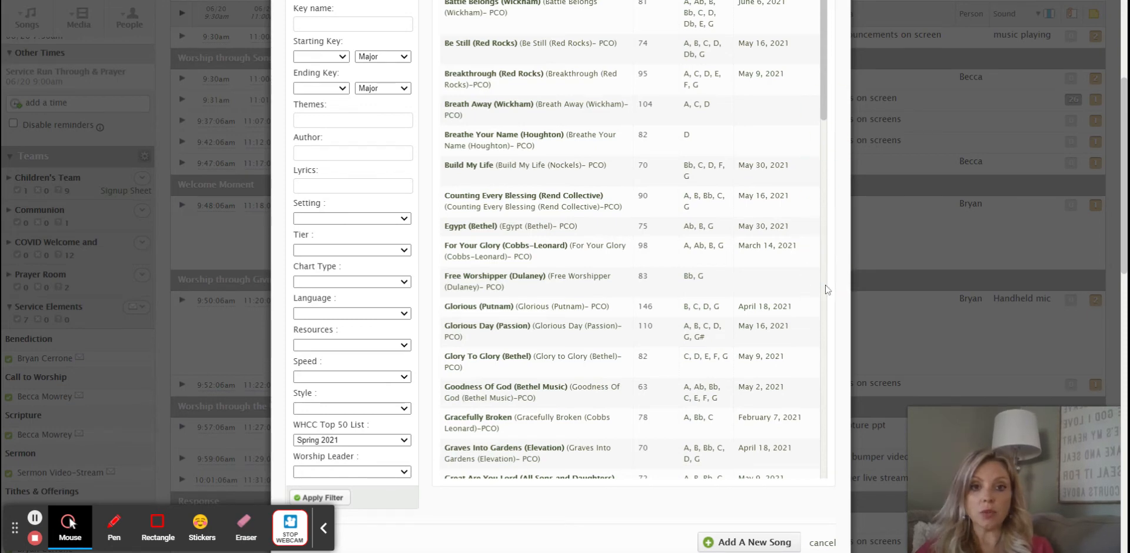
drag(823, 98, 858, 390)
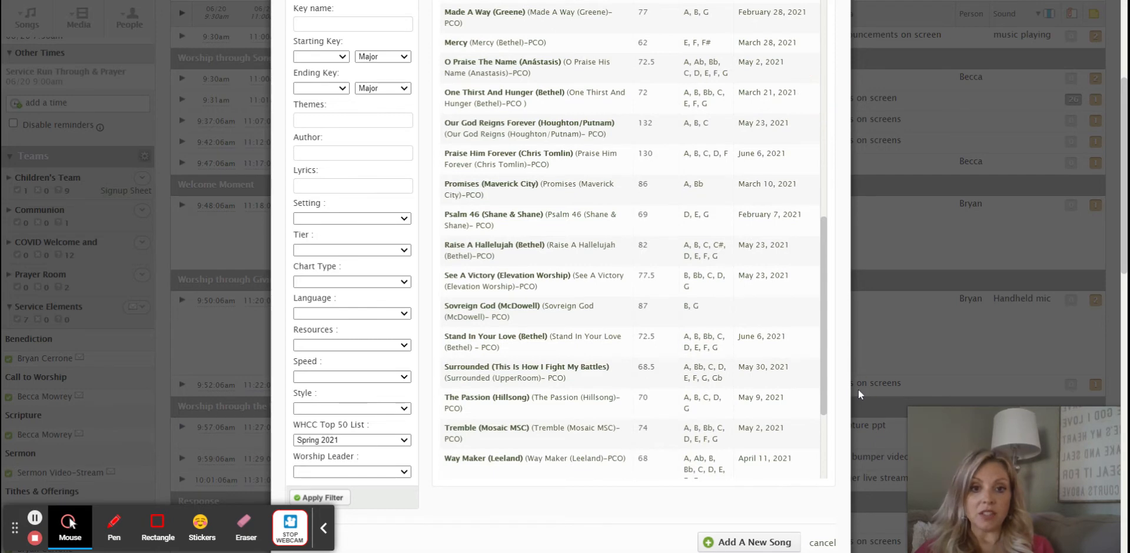
click(470, 281)
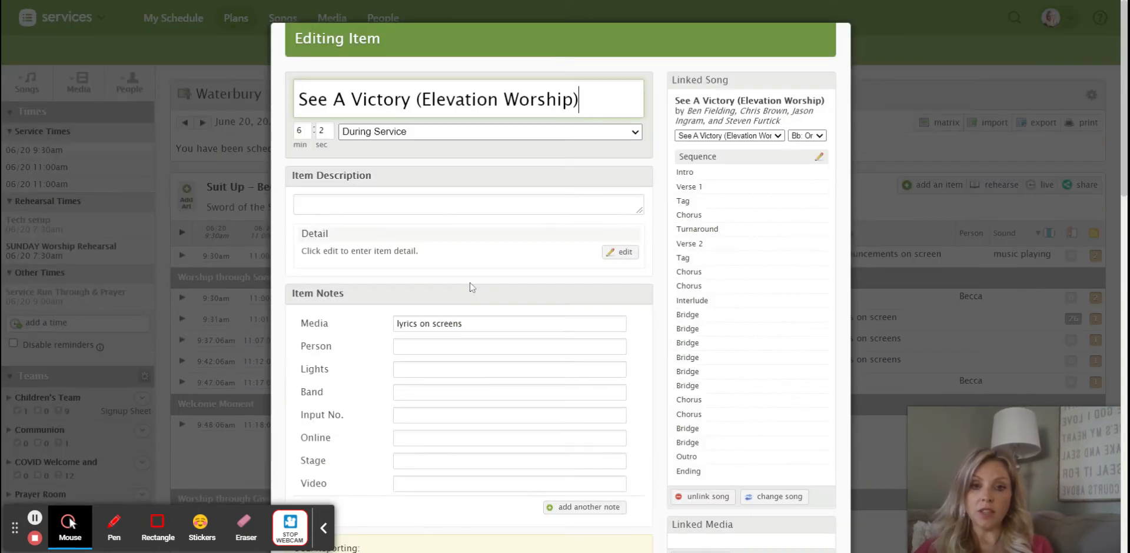
Check the linked song's key options, keep the original Bb key, and accept the item changes
click(824, 139)
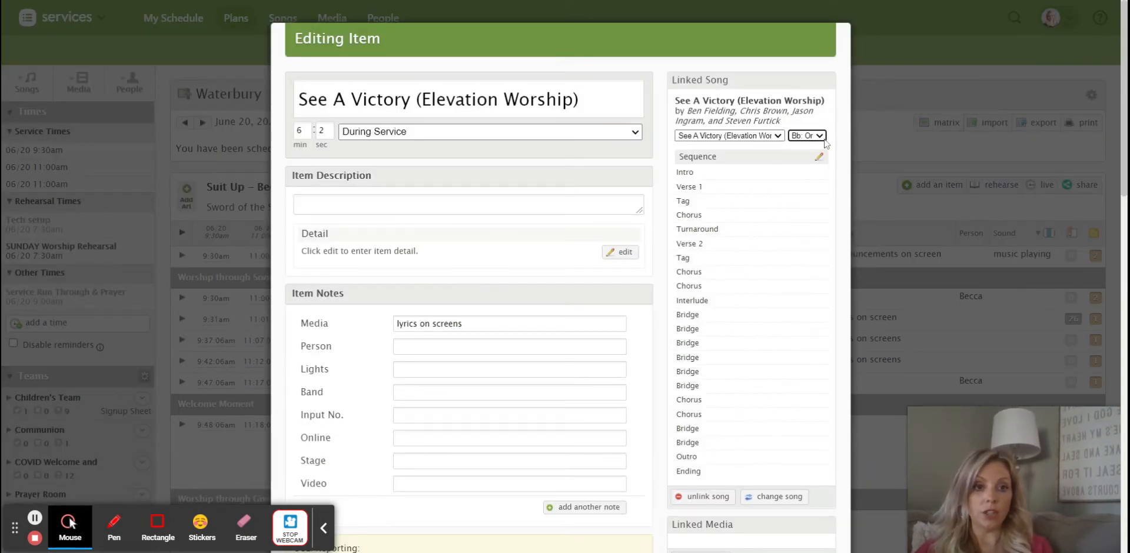
click(824, 141)
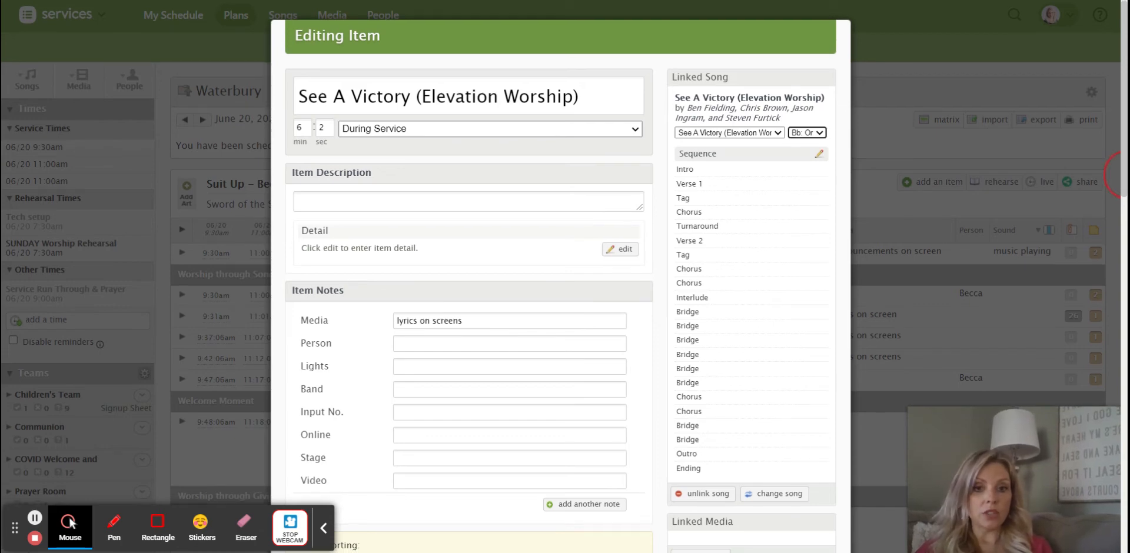
drag(1117, 169, 1118, 263)
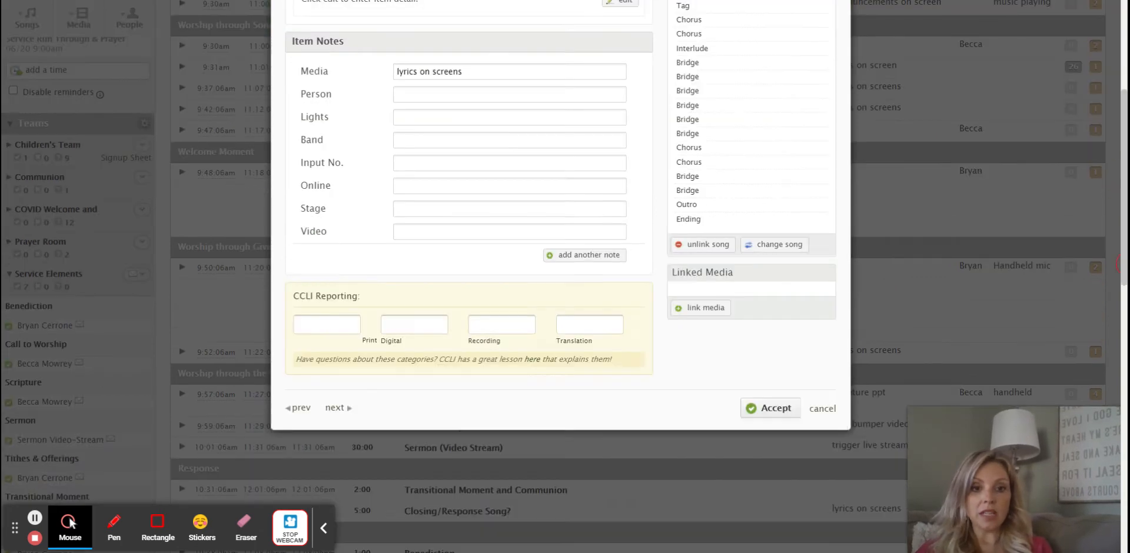
click(772, 408)
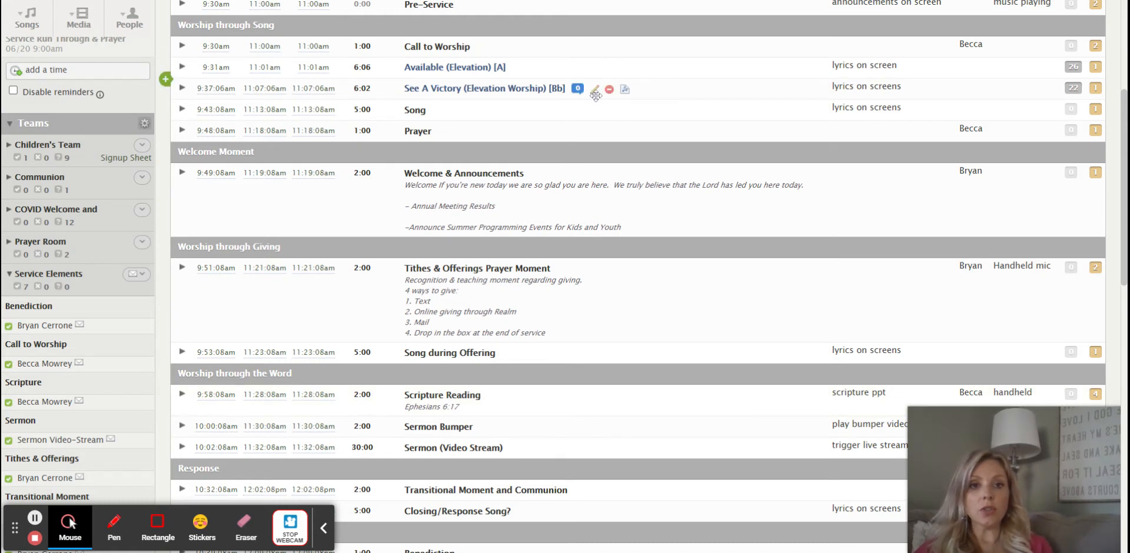
Open the See A Victory arrangement page from the plan and start adding a new key with A major as its start
click(625, 91)
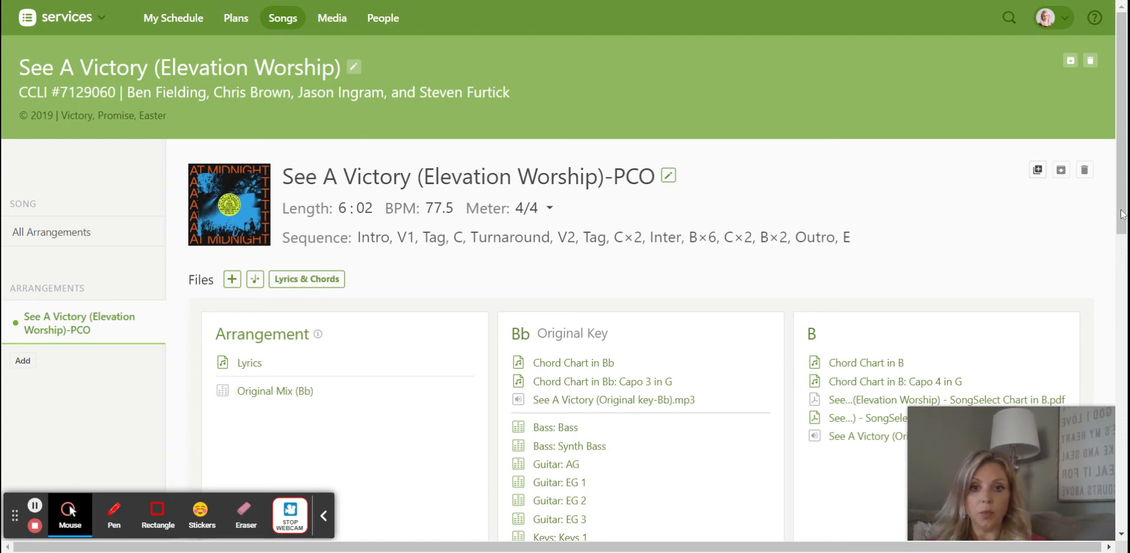
scroll(1121, 100, down, 3)
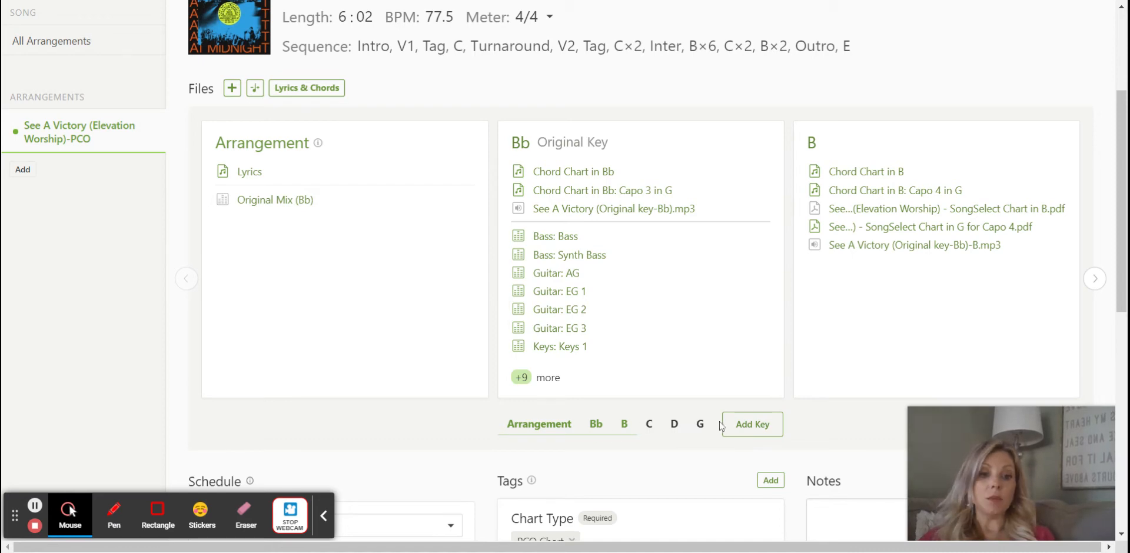
click(746, 426)
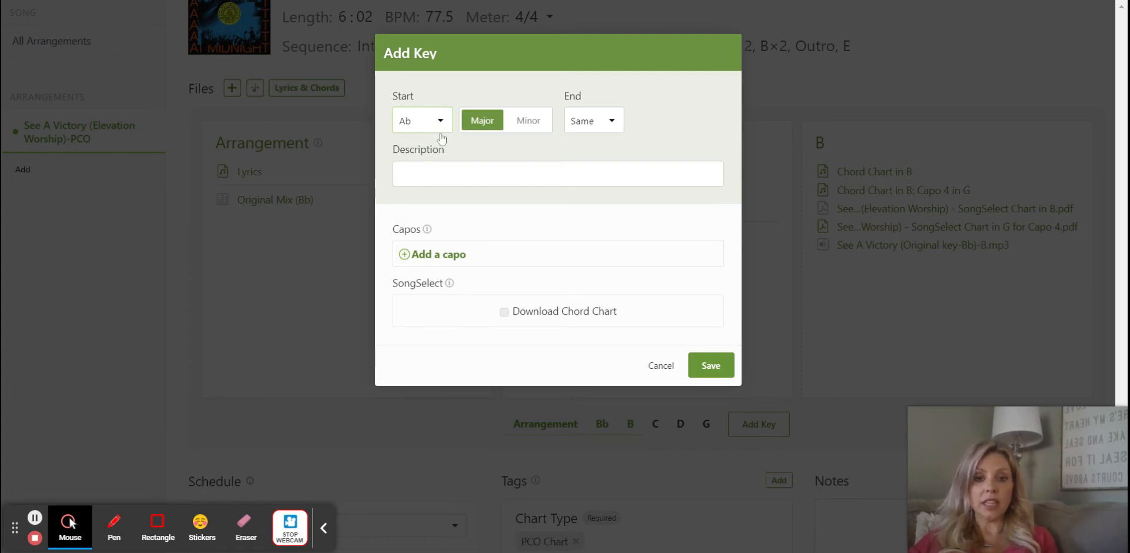
click(434, 157)
click(434, 171)
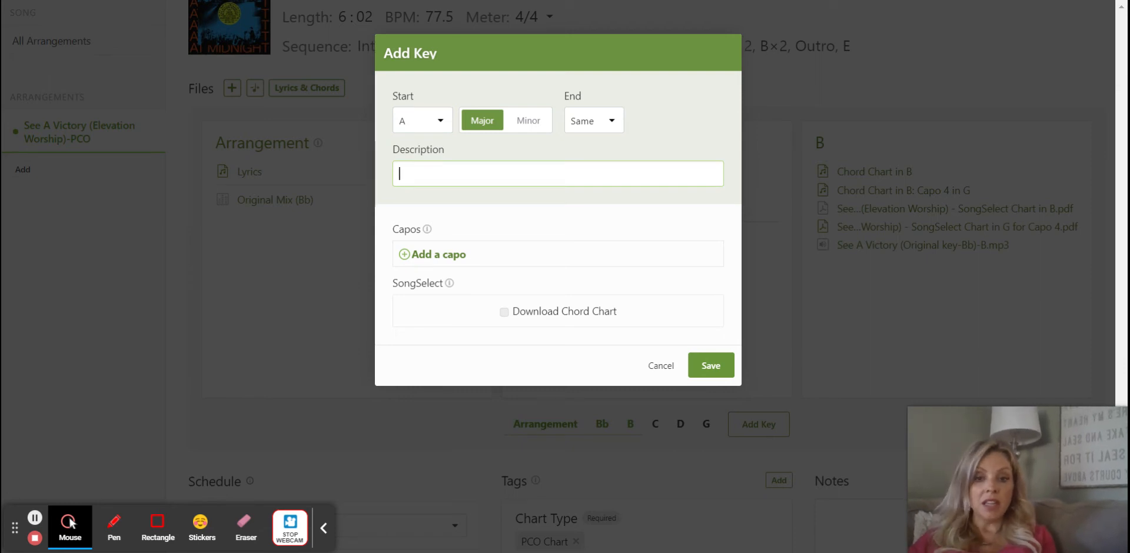
text(female mid)
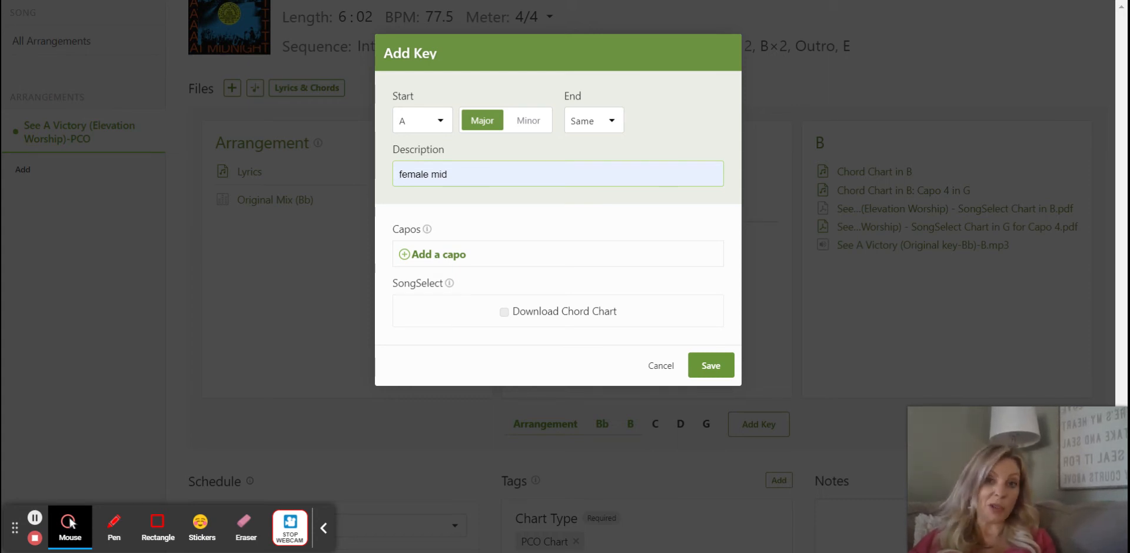
click(679, 124)
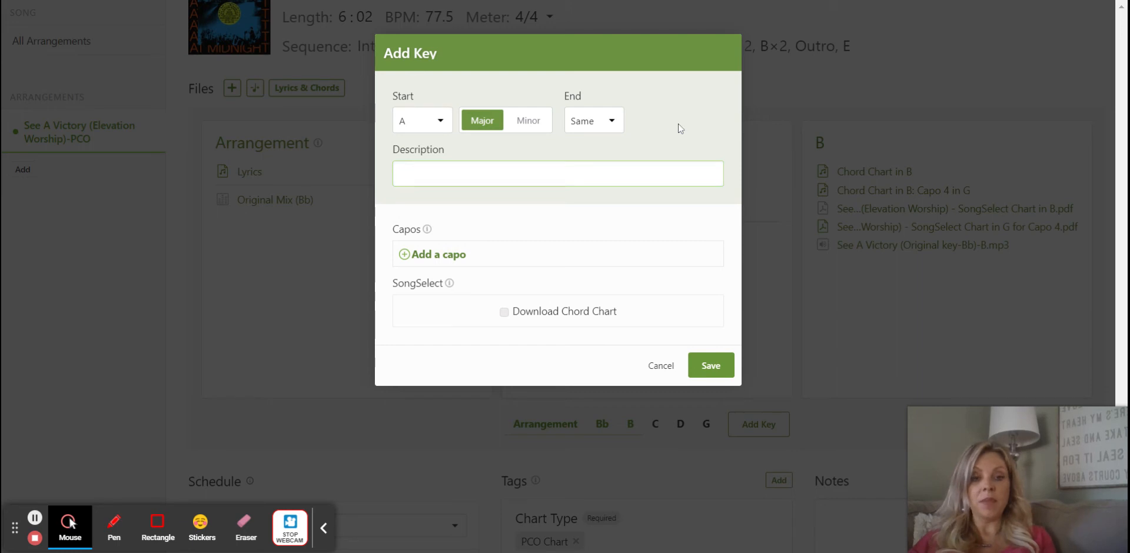
double_click(679, 124)
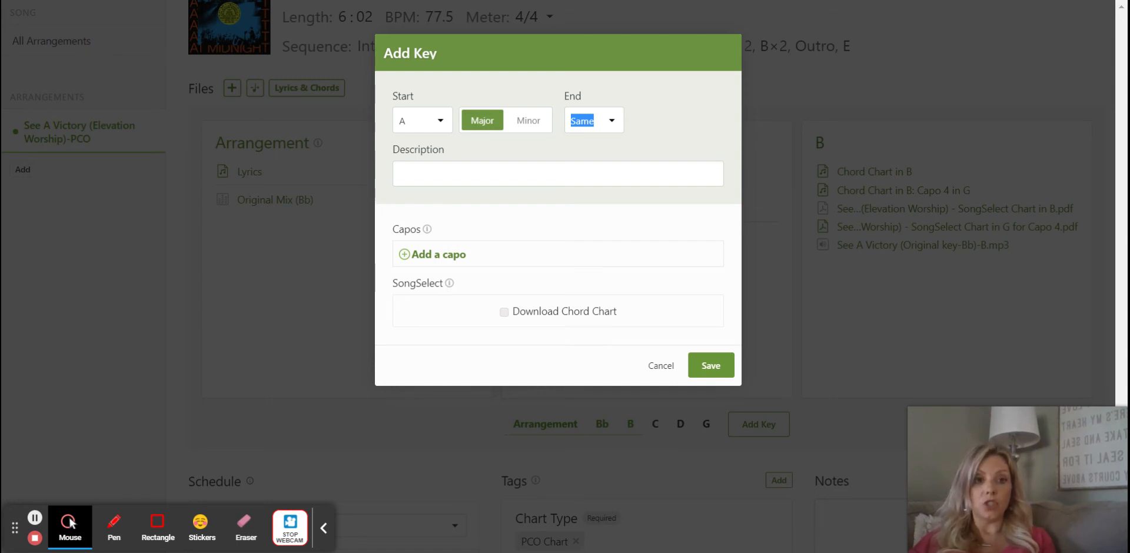
Add a G capo to the new A key and save the key
click(404, 255)
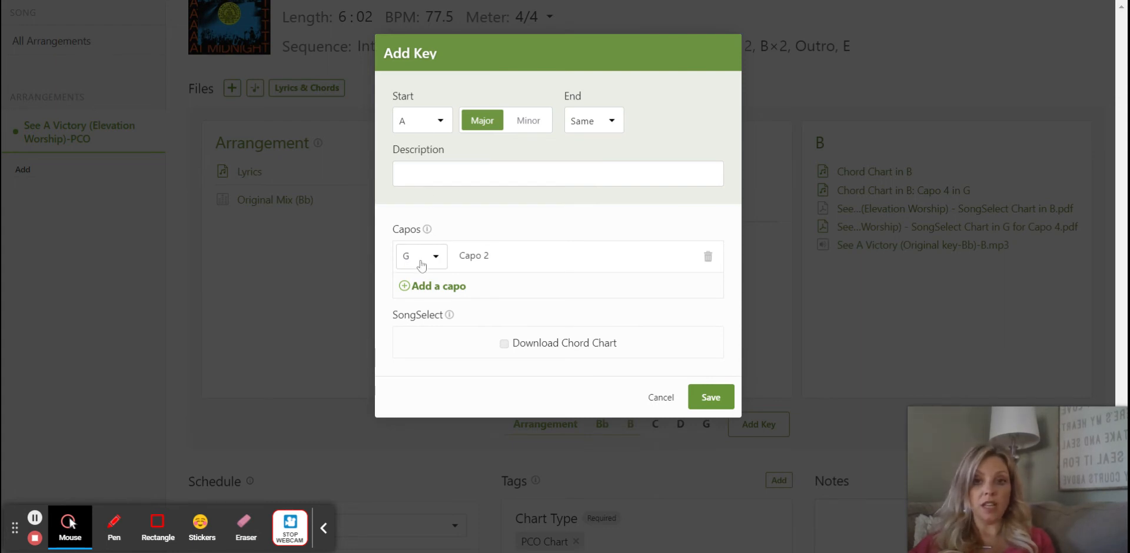
click(710, 406)
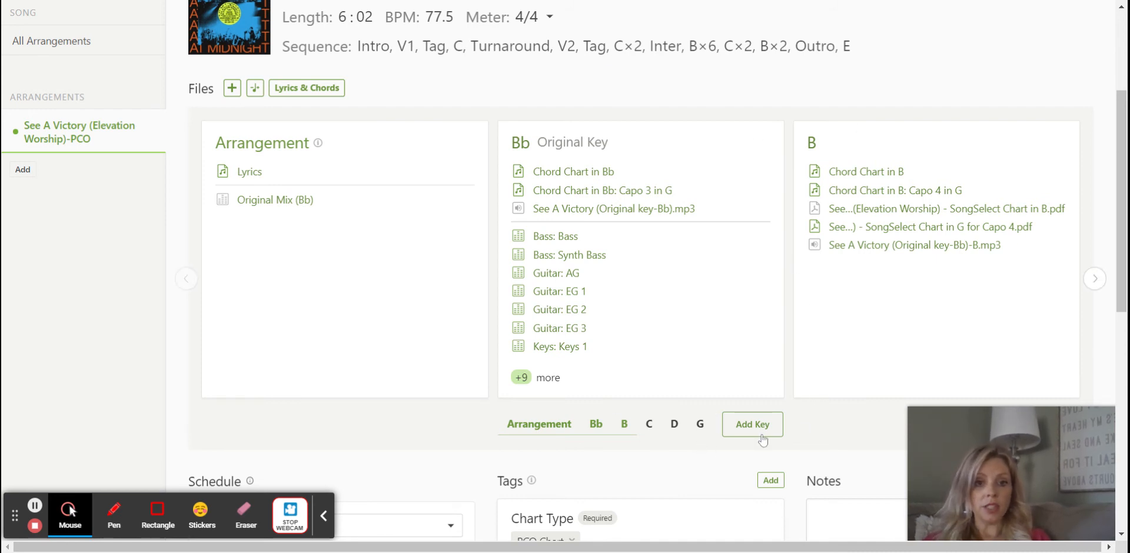
click(1120, 245)
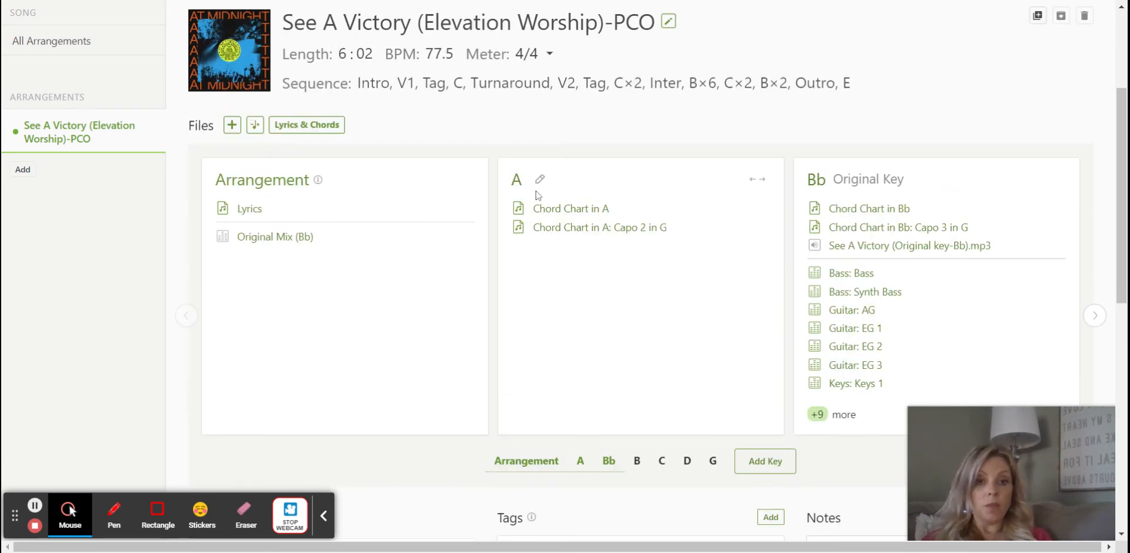
Transpose the audio file See A Victory (Original key-Bb).mp3 from Bb down to A
mouse_move(549, 228)
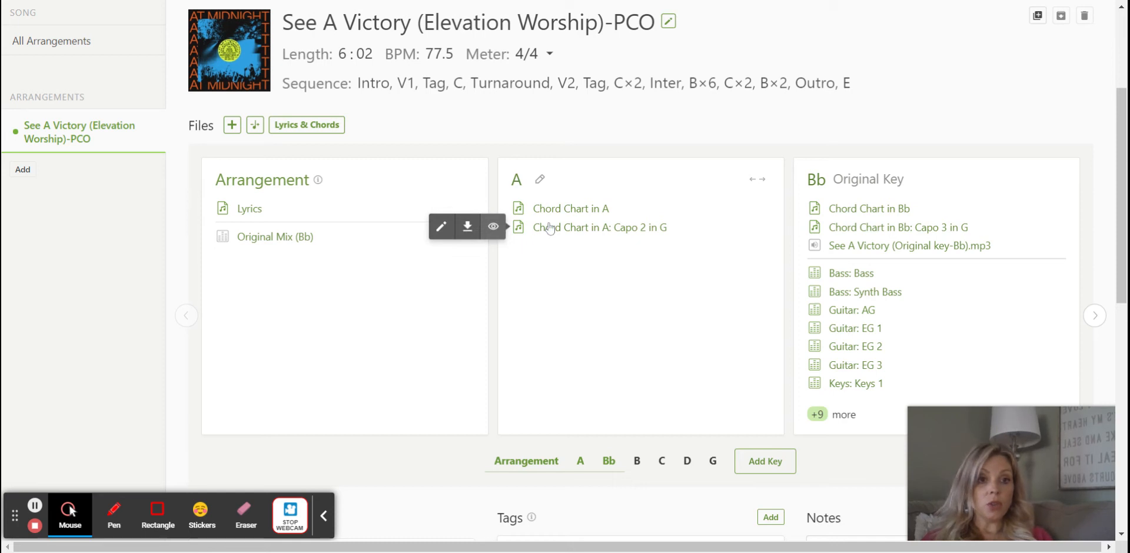
mouse_move(827, 252)
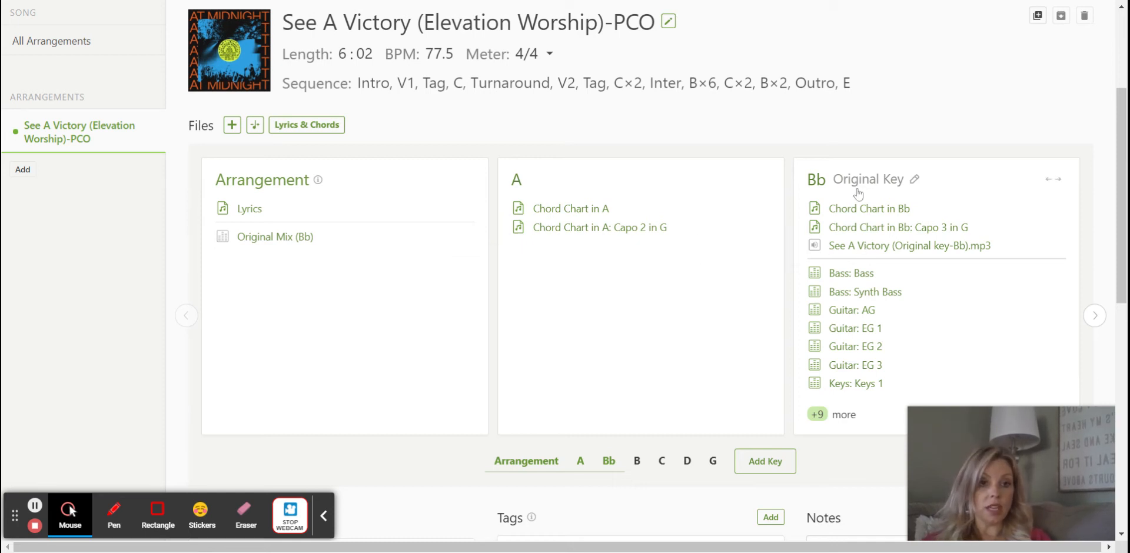
mouse_move(874, 251)
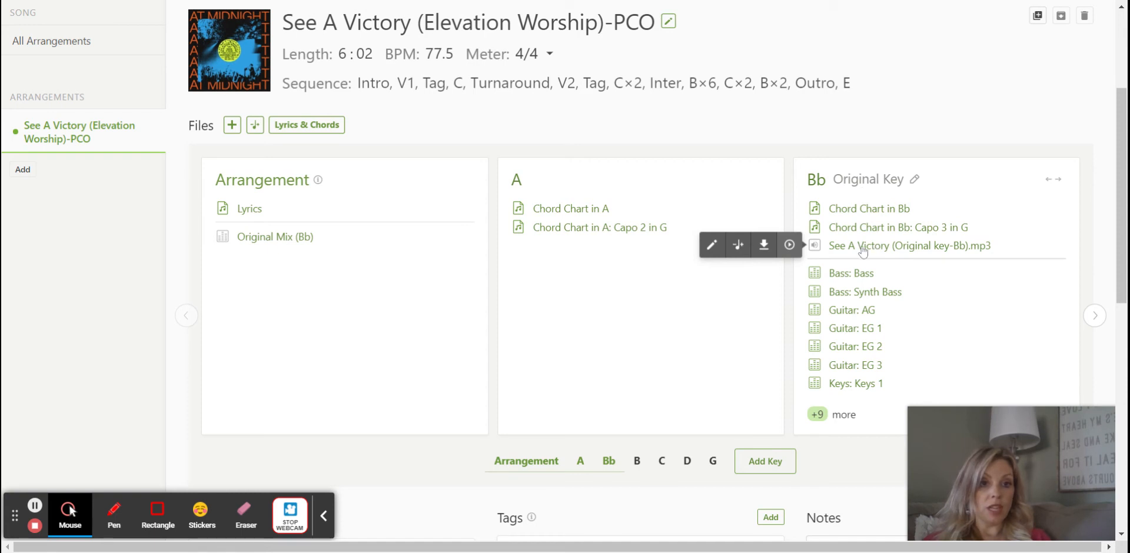
click(737, 246)
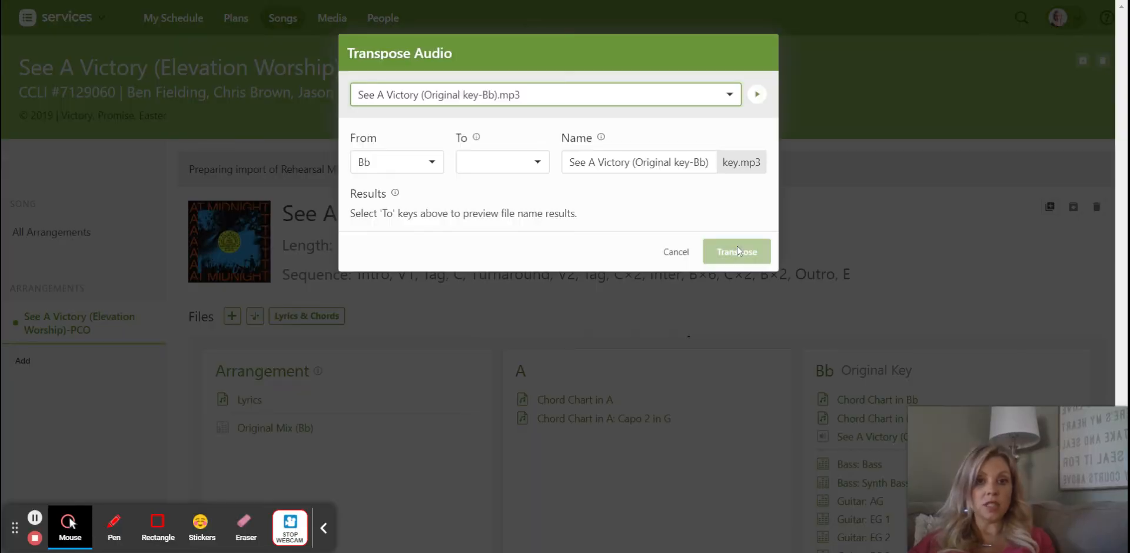
click(537, 163)
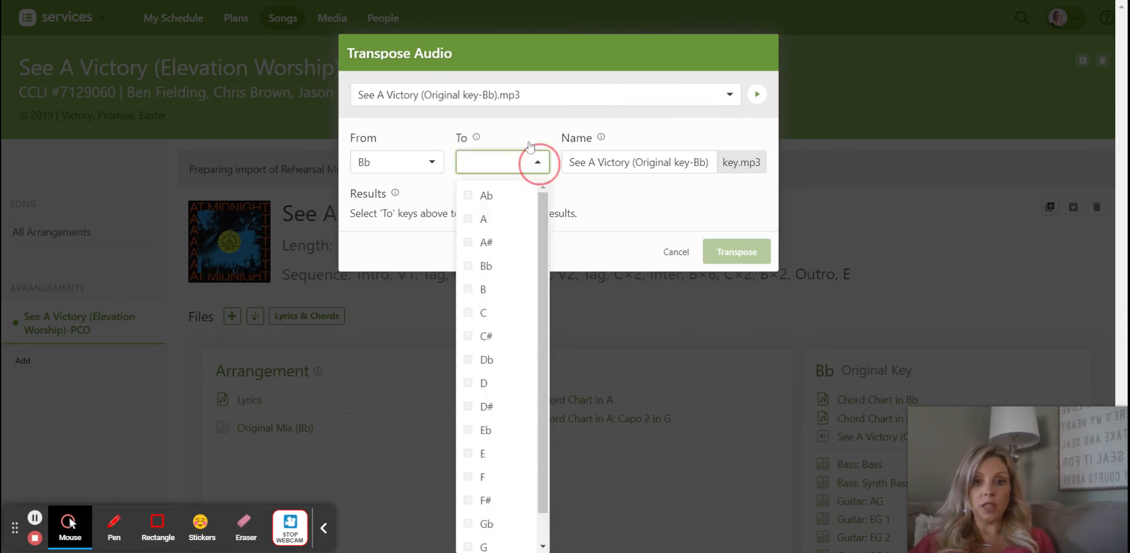
click(473, 224)
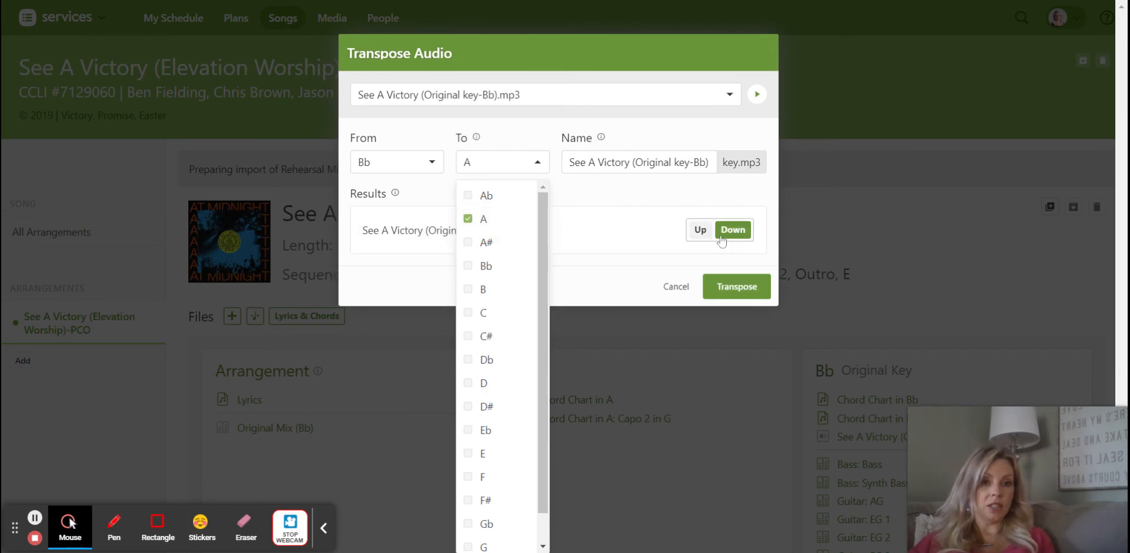
click(735, 289)
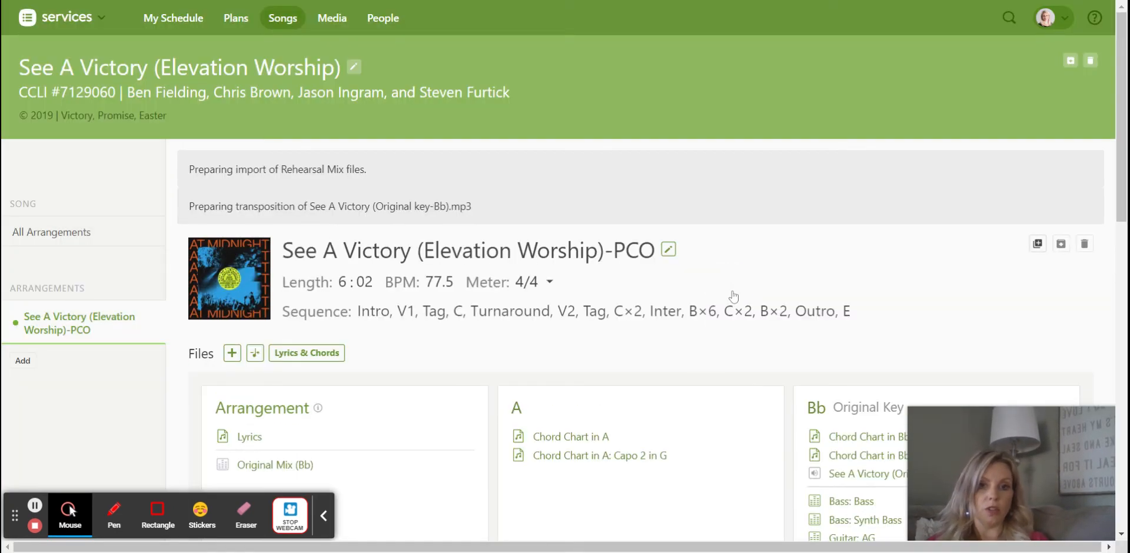
scroll(1125, 74, down, 5)
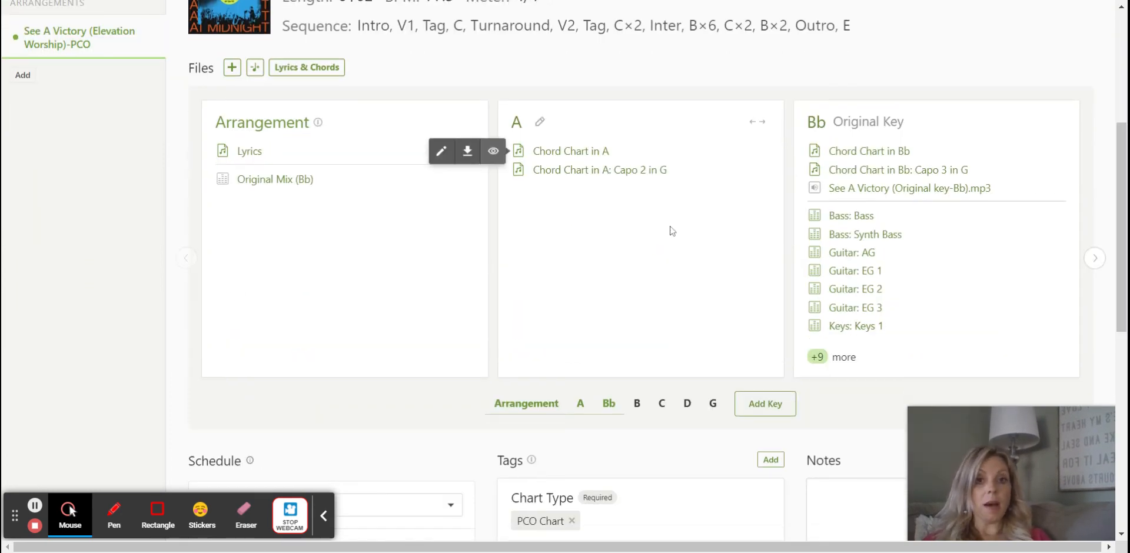
mouse_move(579, 156)
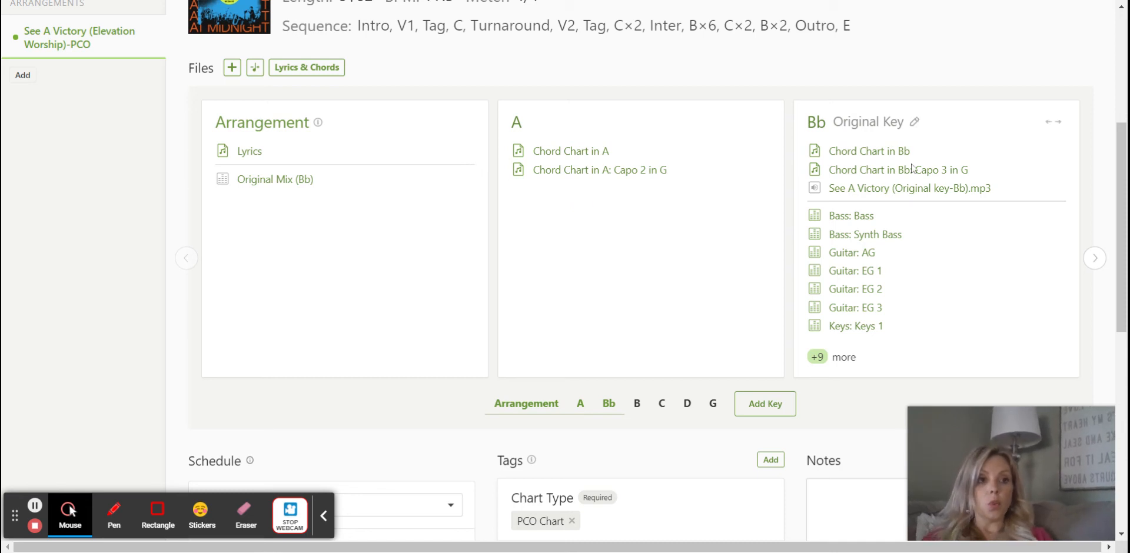
scroll(1114, 246, up, 1)
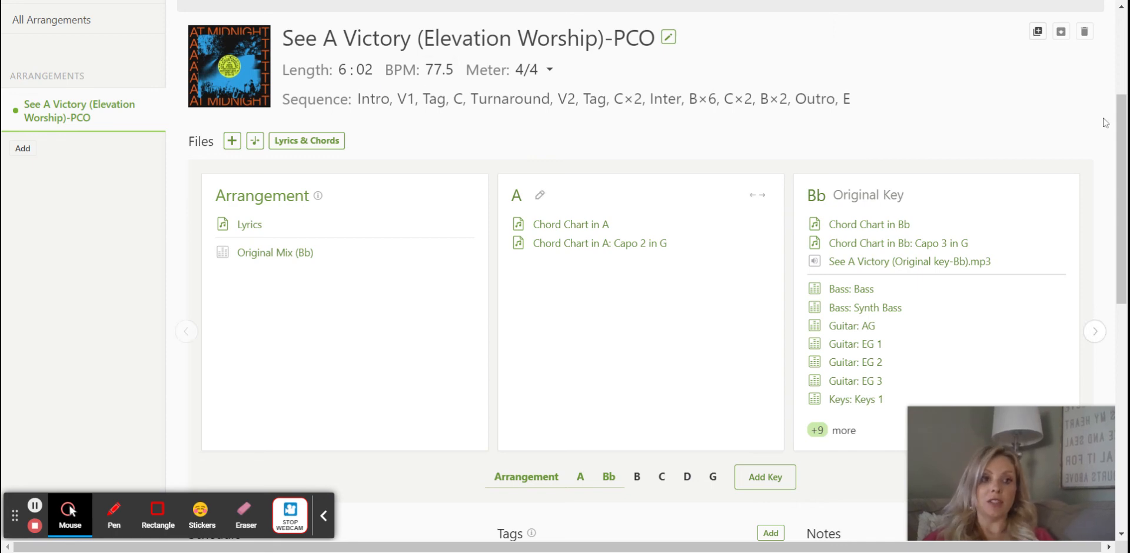
Edit the arrangement's existing C key by adding a capo 3 in A, and save the key
drag(1122, 189, 1122, 105)
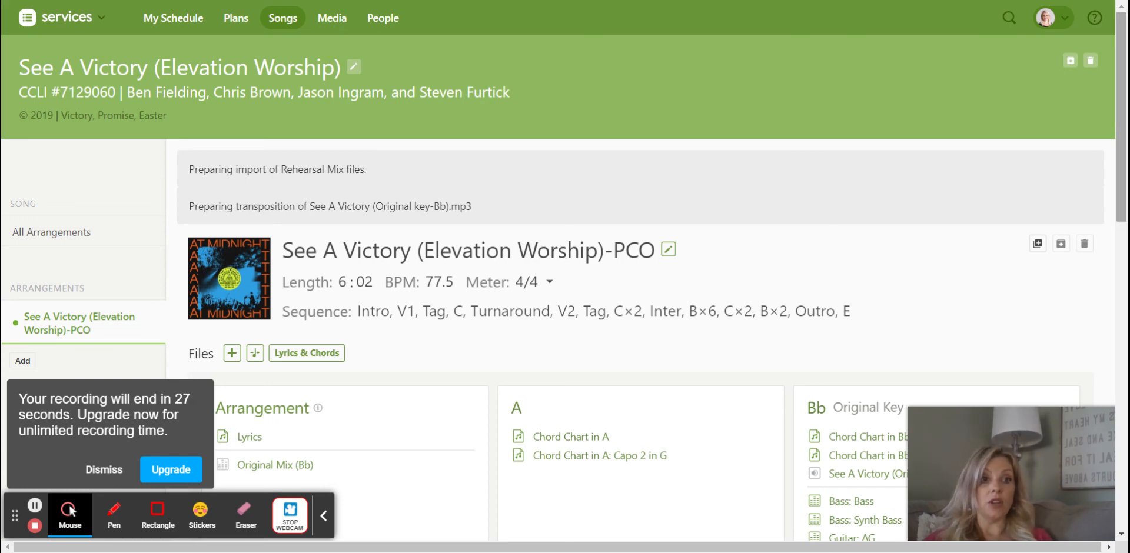
scroll(643, 415, down, 5)
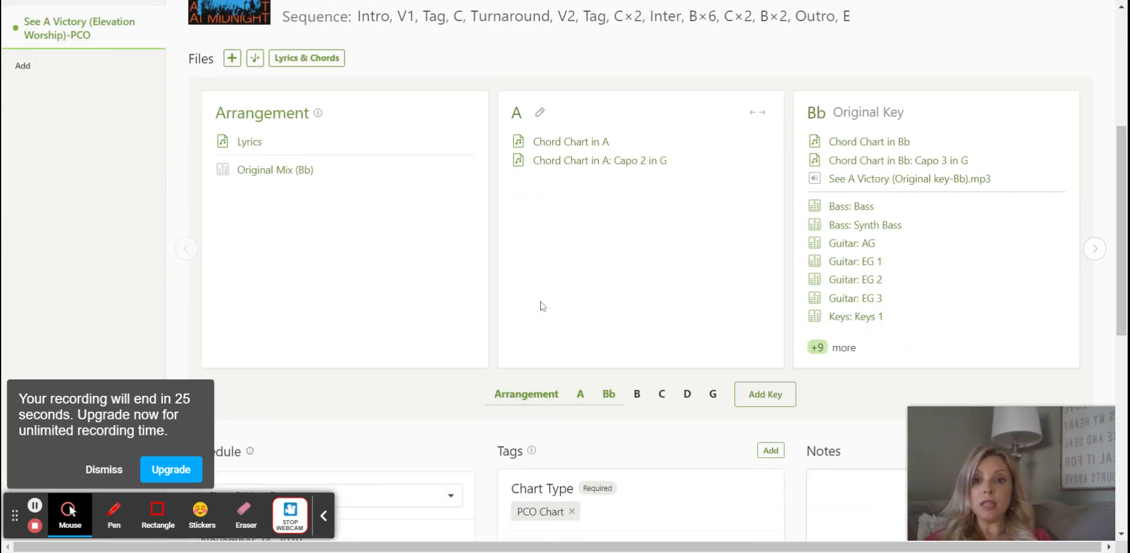
click(663, 398)
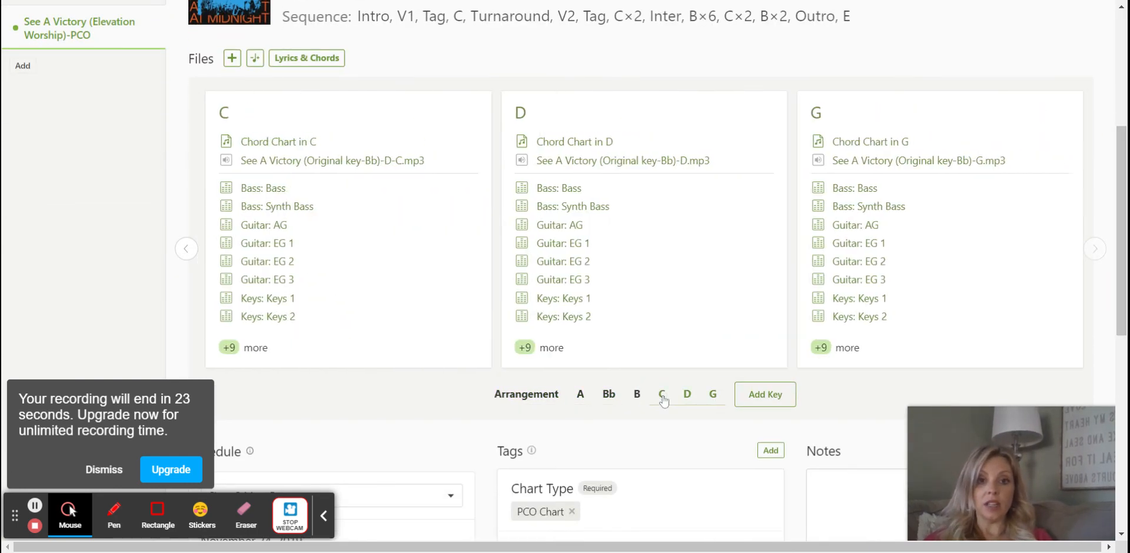
mouse_move(253, 150)
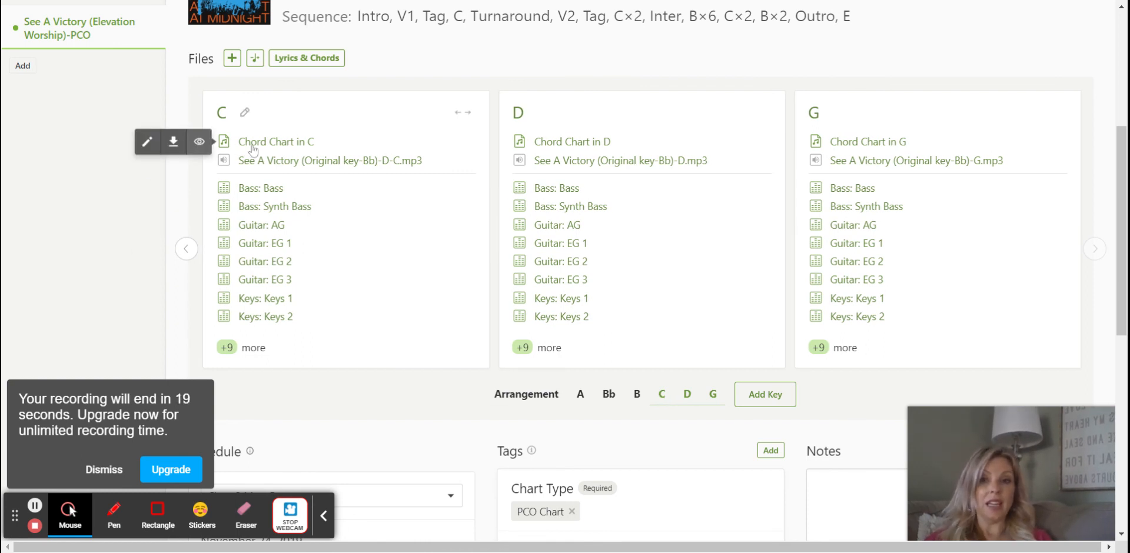
click(246, 114)
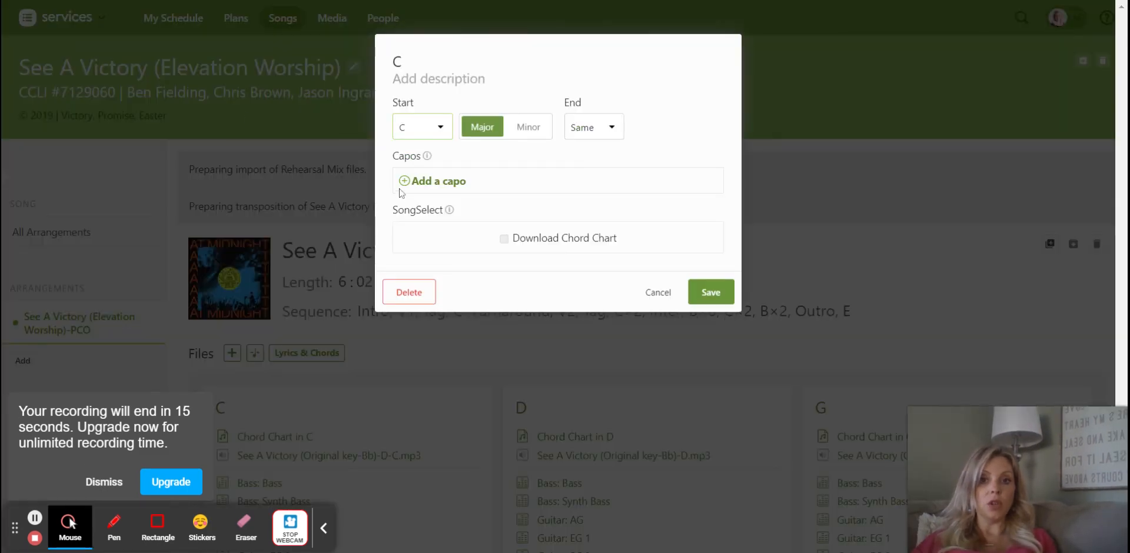
click(403, 182)
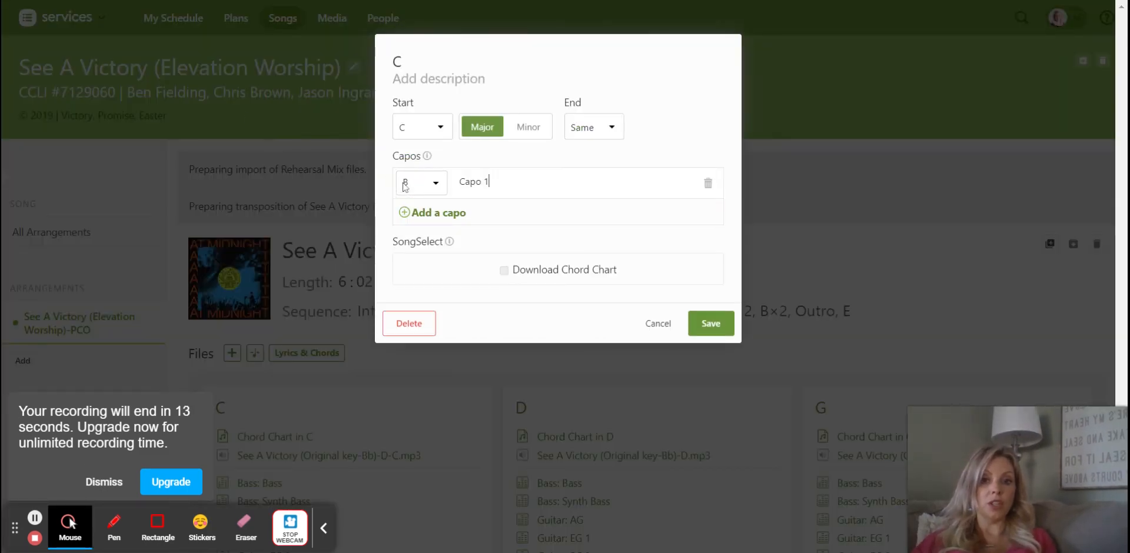
click(437, 189)
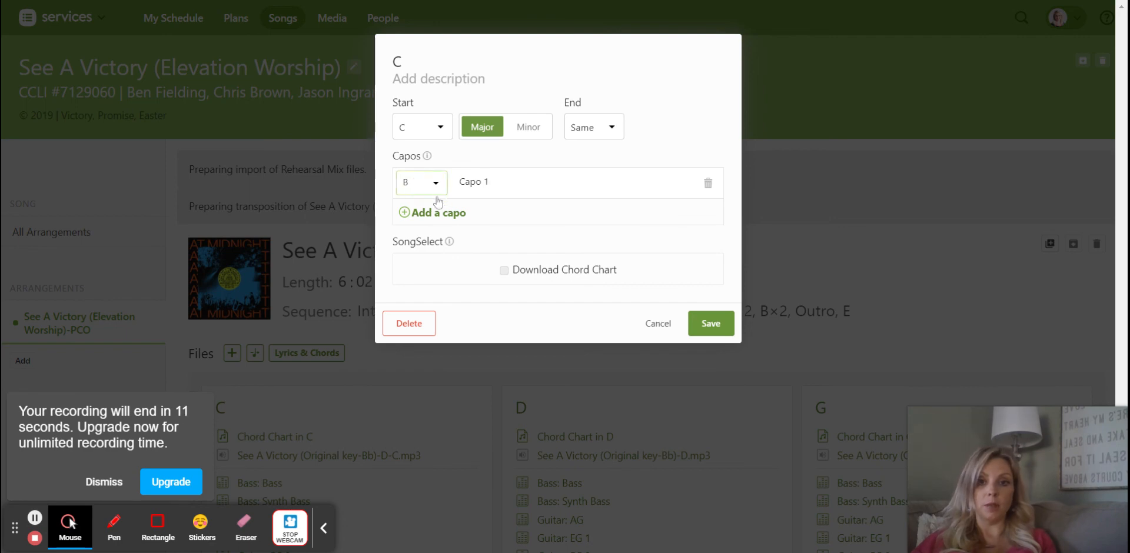
click(426, 223)
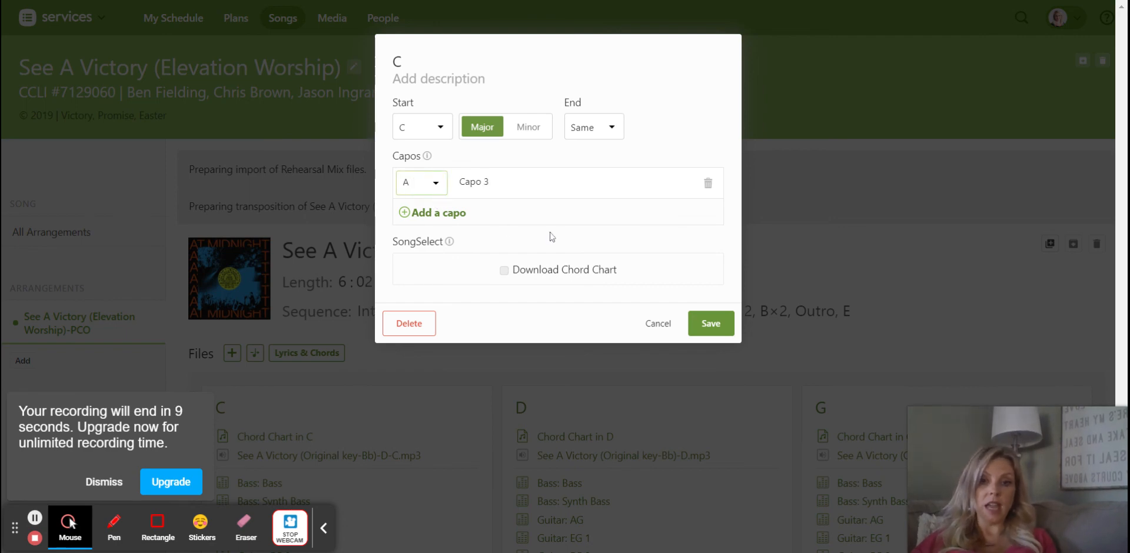
click(706, 335)
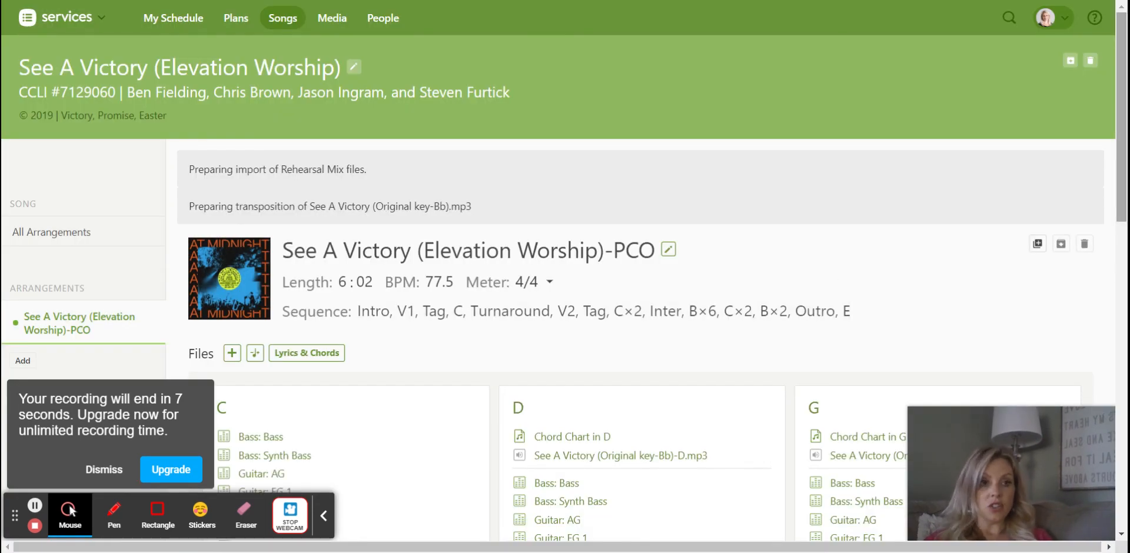
drag(1122, 90, 1122, 191)
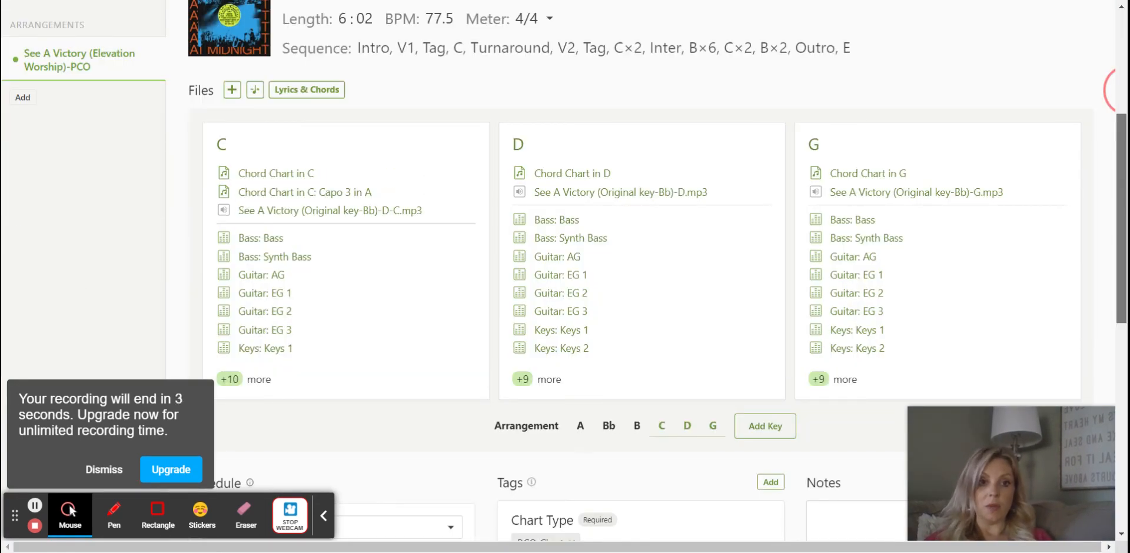